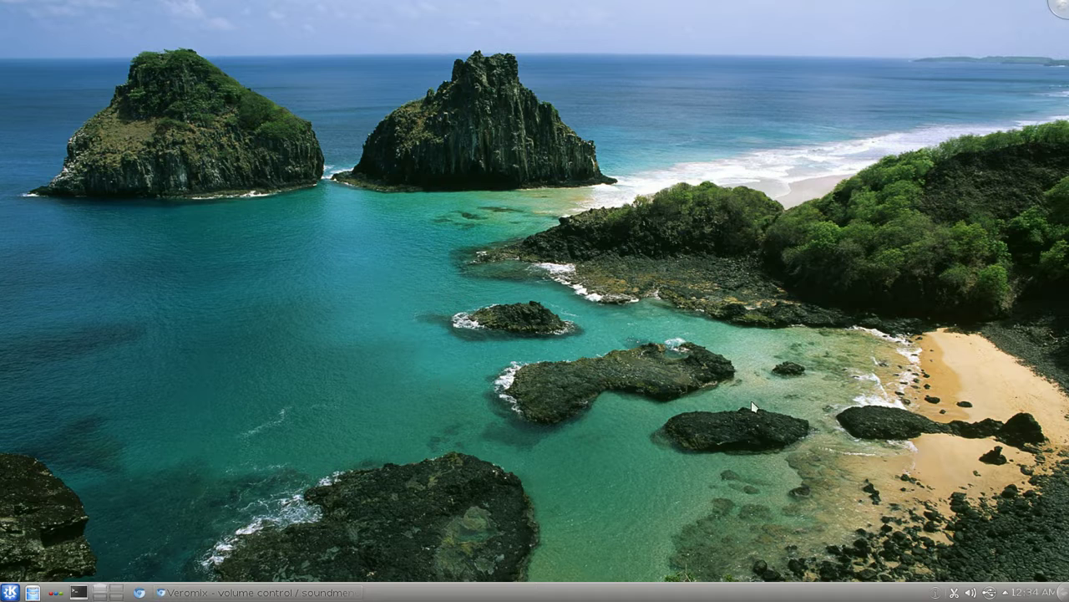
# Check the playback and capture streams and devices in the system sound mixer, then close it
pyautogui.scroll(1, 972, 593)
pyautogui.click(971, 593)
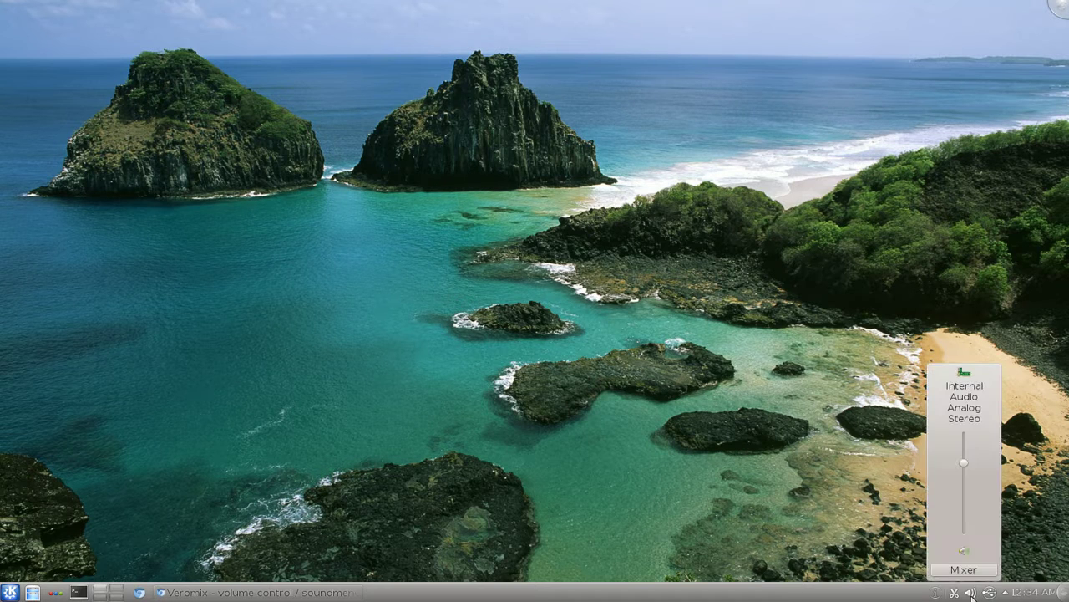
pyautogui.click(963, 569)
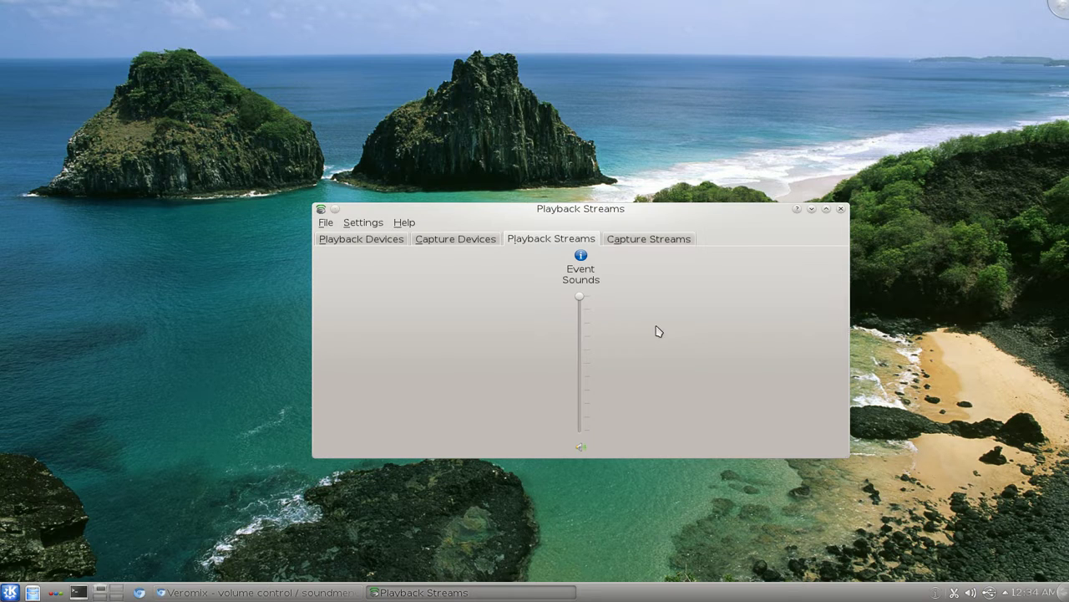
pyautogui.click(638, 244)
pyautogui.click(480, 241)
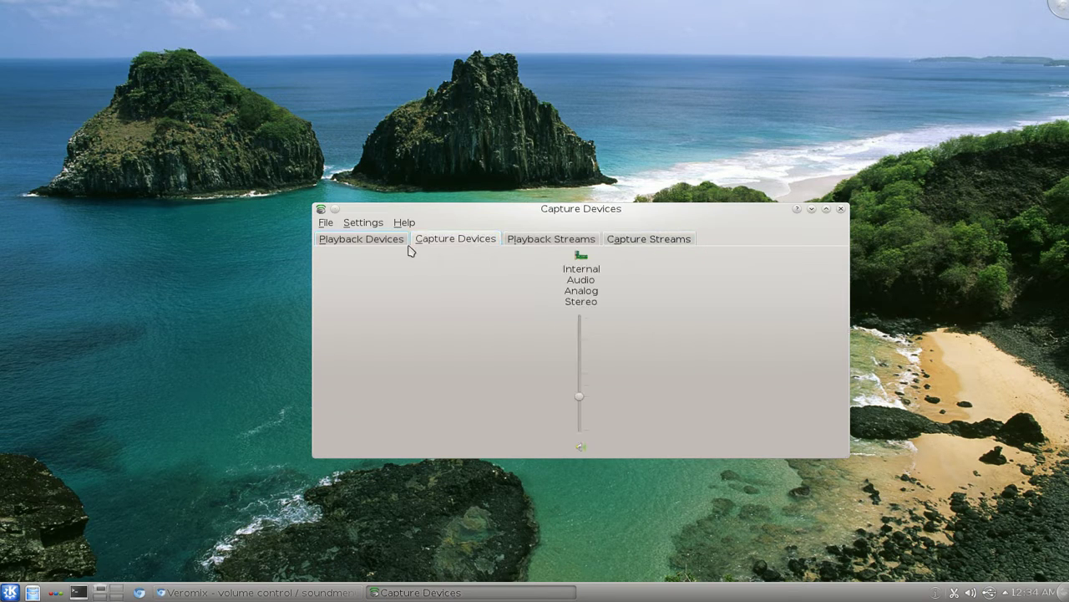
pyautogui.click(575, 244)
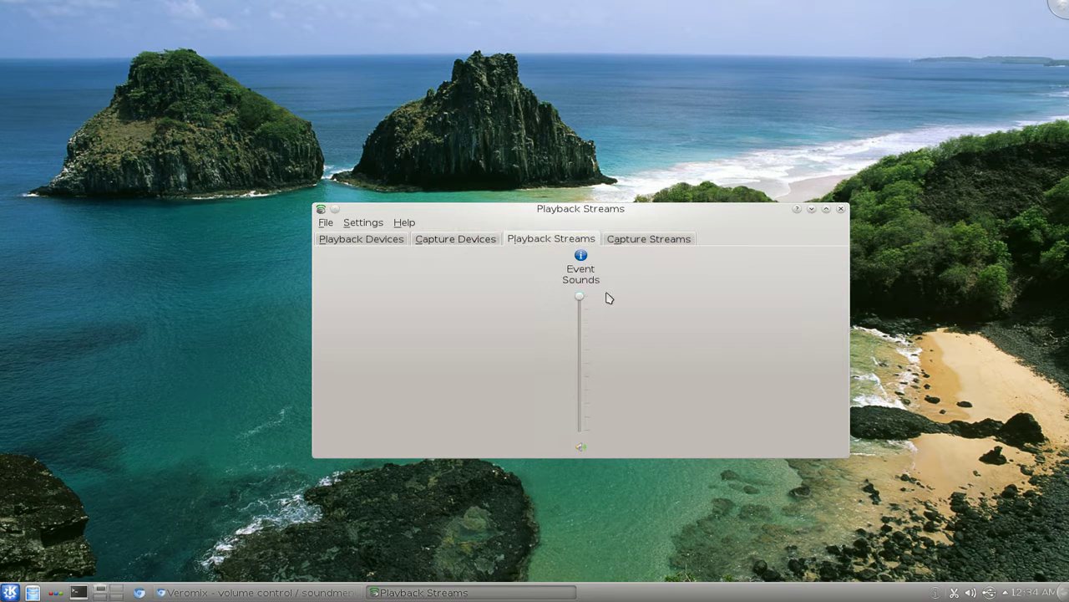
pyautogui.click(653, 245)
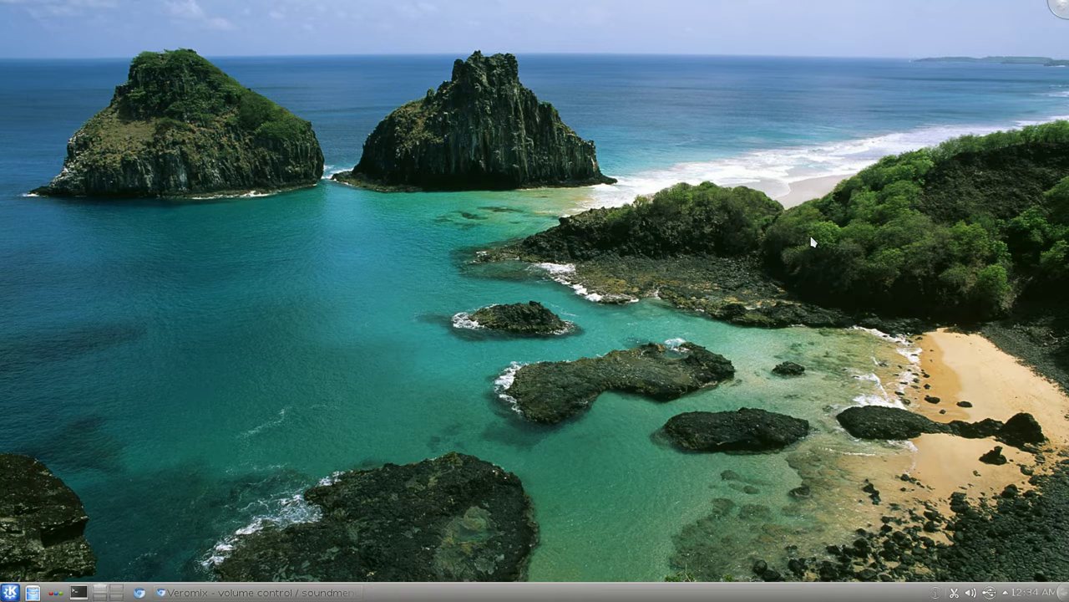
pyautogui.click(840, 208)
# Browse the online catalogue of new widgets from Add Widgets, then close the installer
pyautogui.rightClick(414, 250)
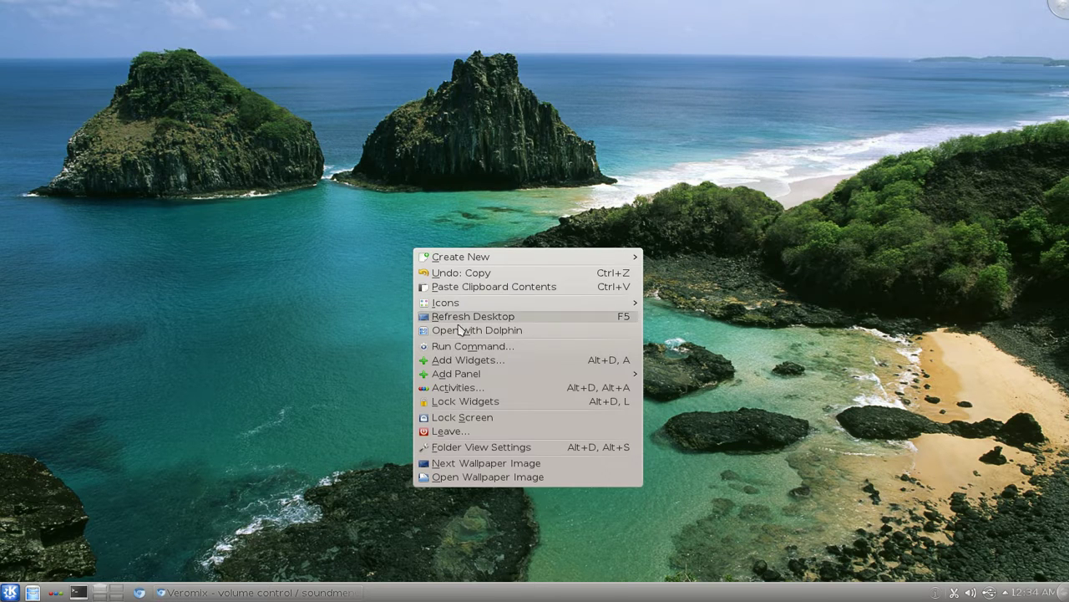
pyautogui.click(464, 360)
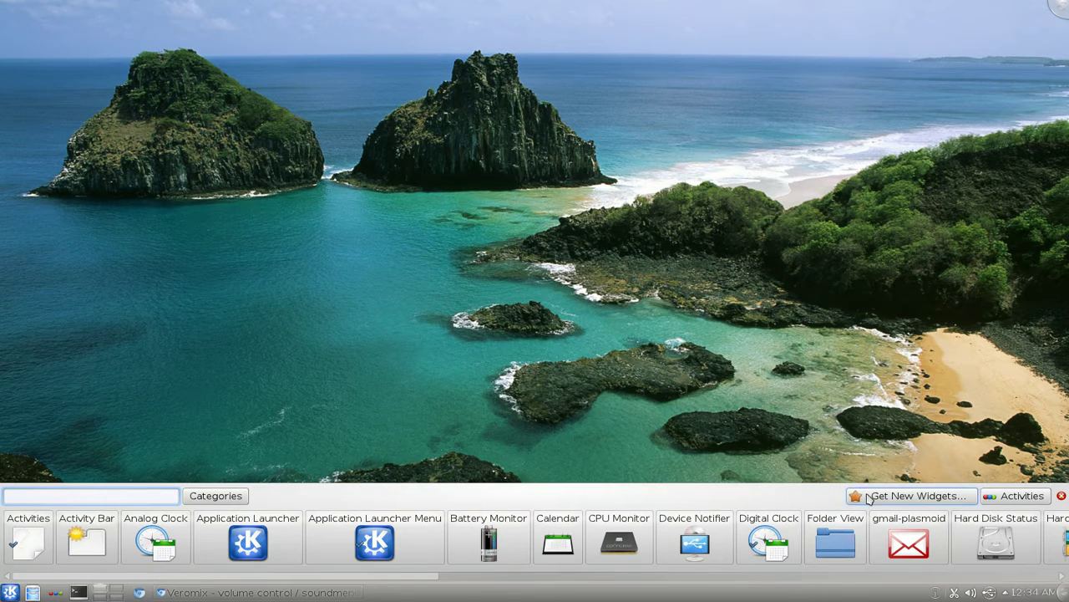
pyautogui.click(930, 499)
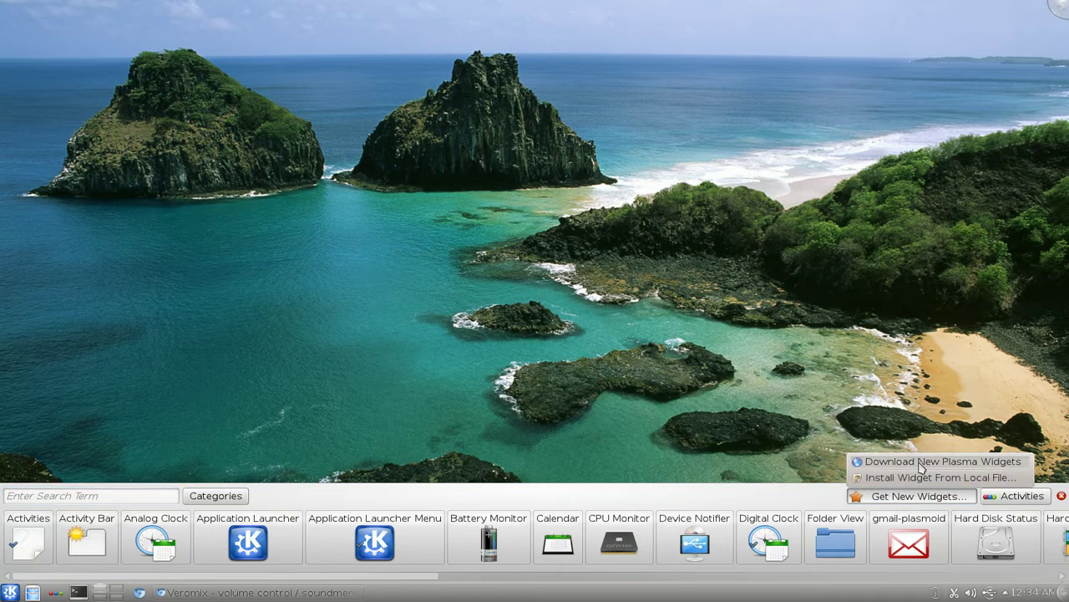
pyautogui.click(922, 462)
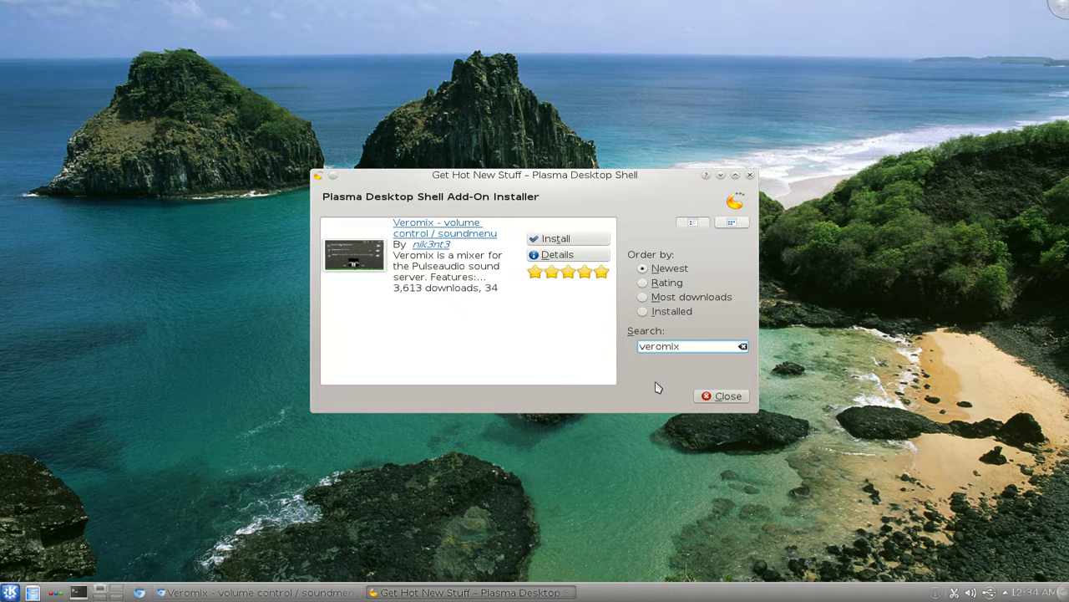
pyautogui.click(701, 396)
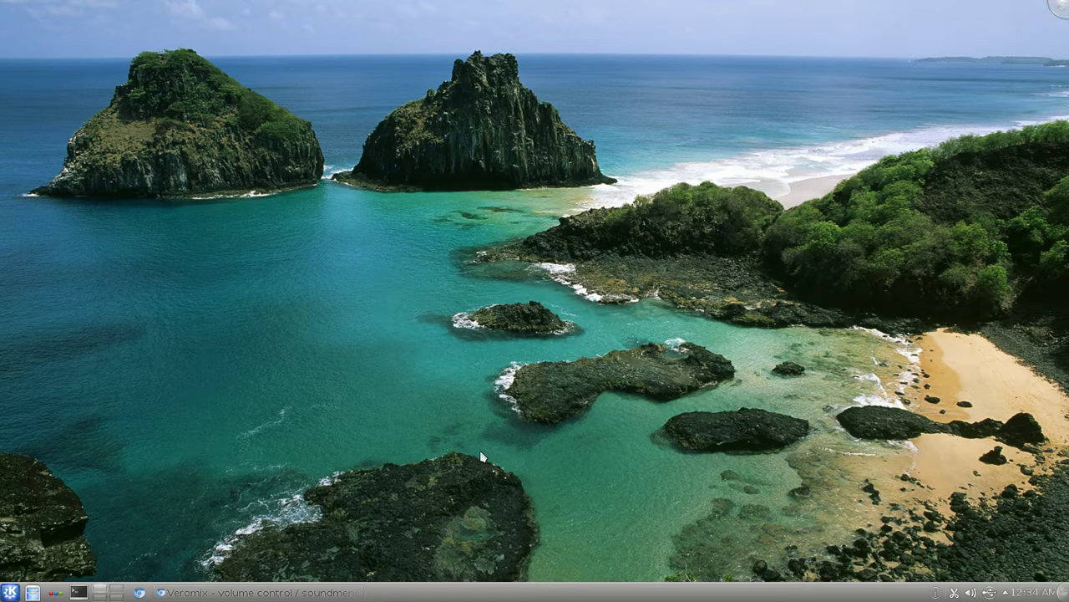
# Search widgets for 'verom', place Veromix on the desktop, widen it, and drag it to the bottom-right
pyautogui.rightClick(380, 244)
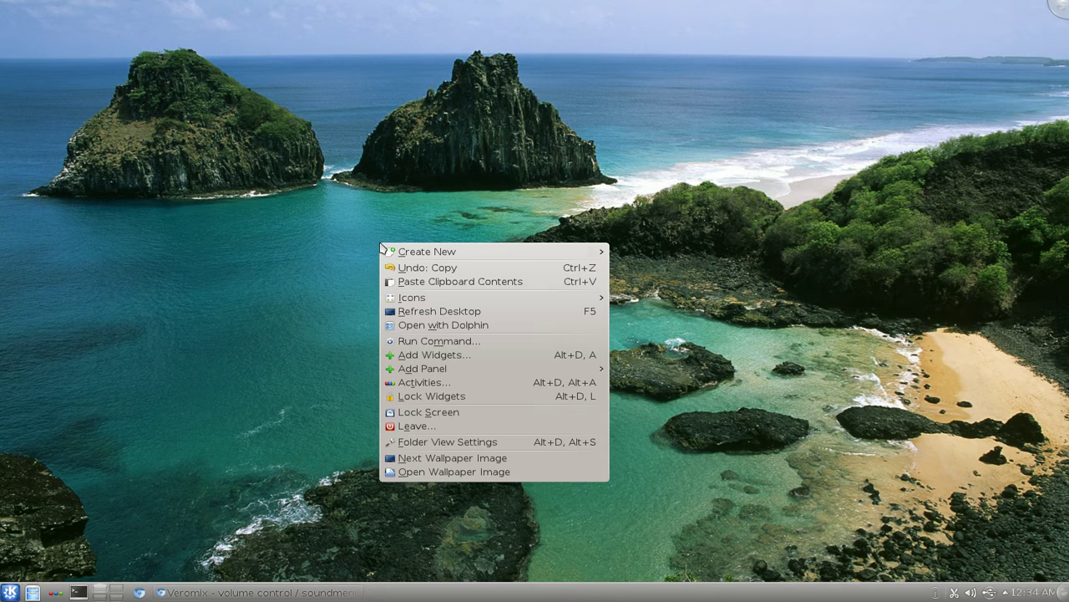
pyautogui.click(423, 357)
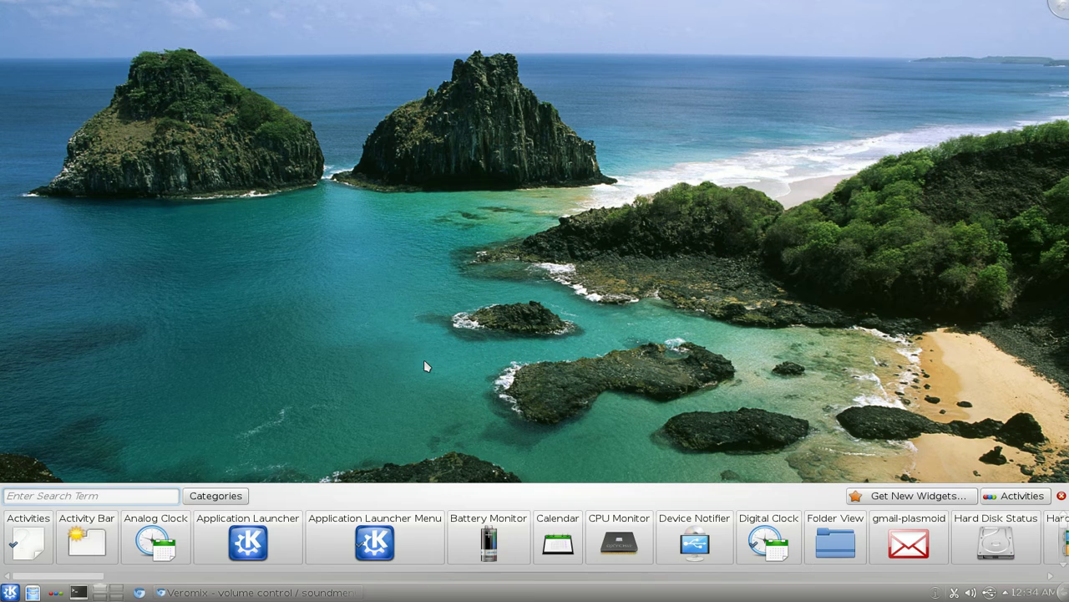
pyautogui.click(73, 495)
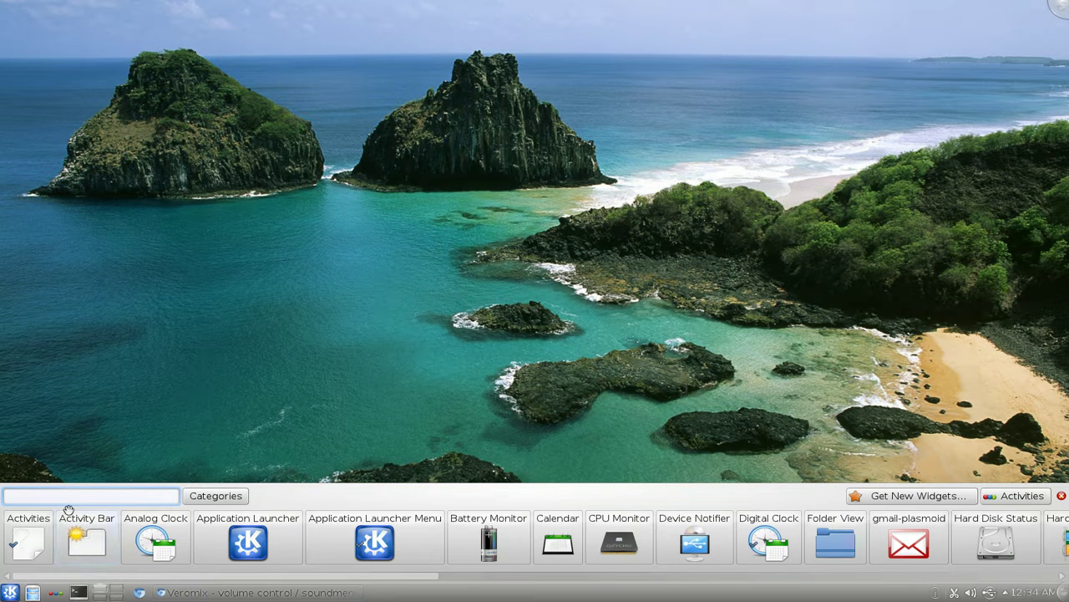
pyautogui.moveTo(68, 509)
pyautogui.write('verom')
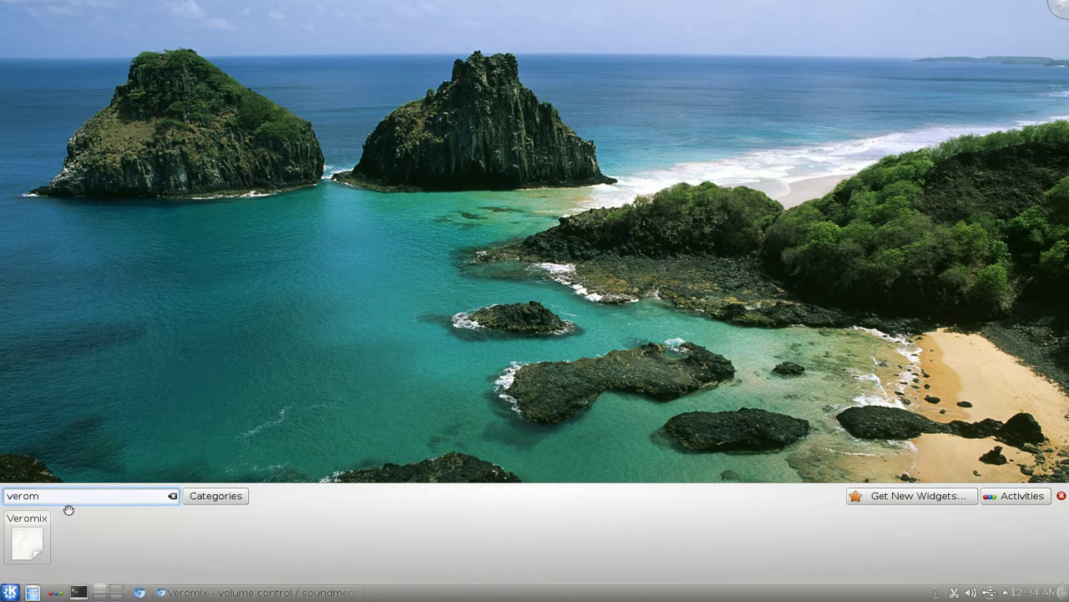
pyautogui.moveTo(33, 548); pyautogui.dragTo(315, 256)
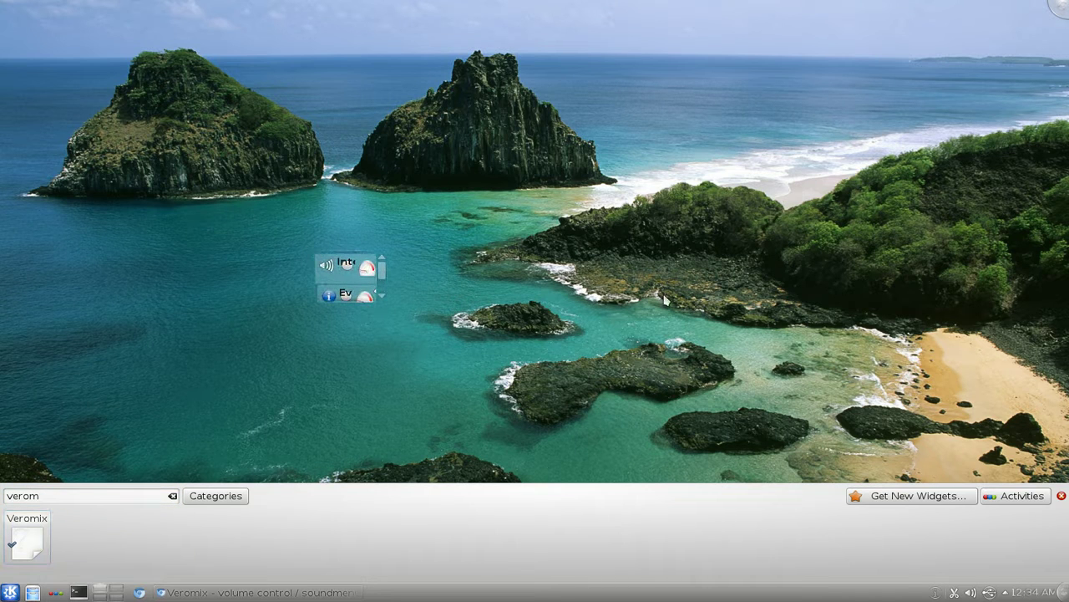
pyautogui.click(1061, 495)
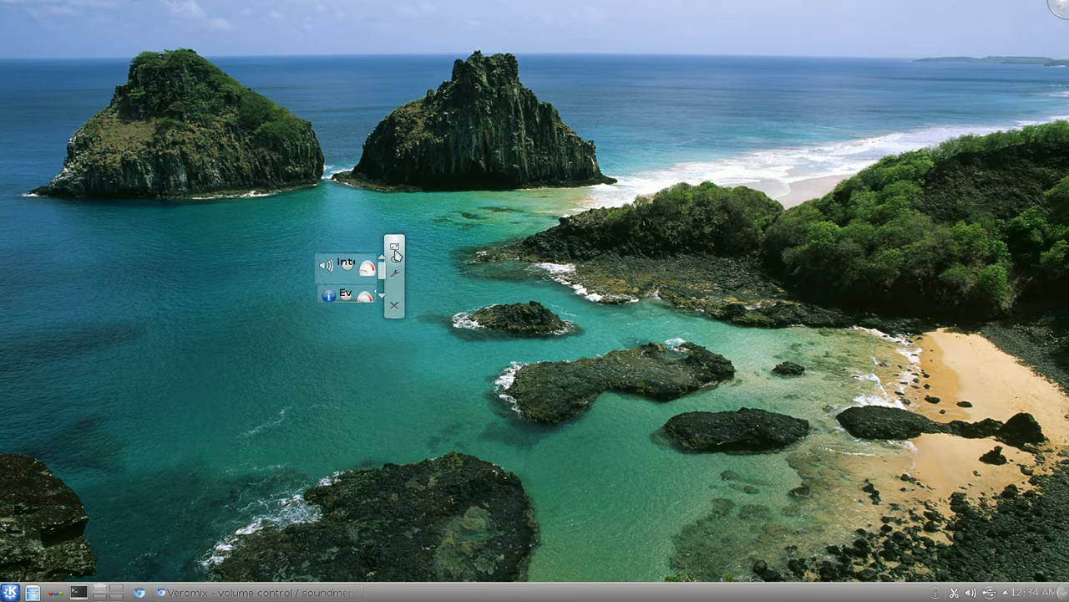
pyautogui.moveTo(394, 242); pyautogui.dragTo(540, 242)
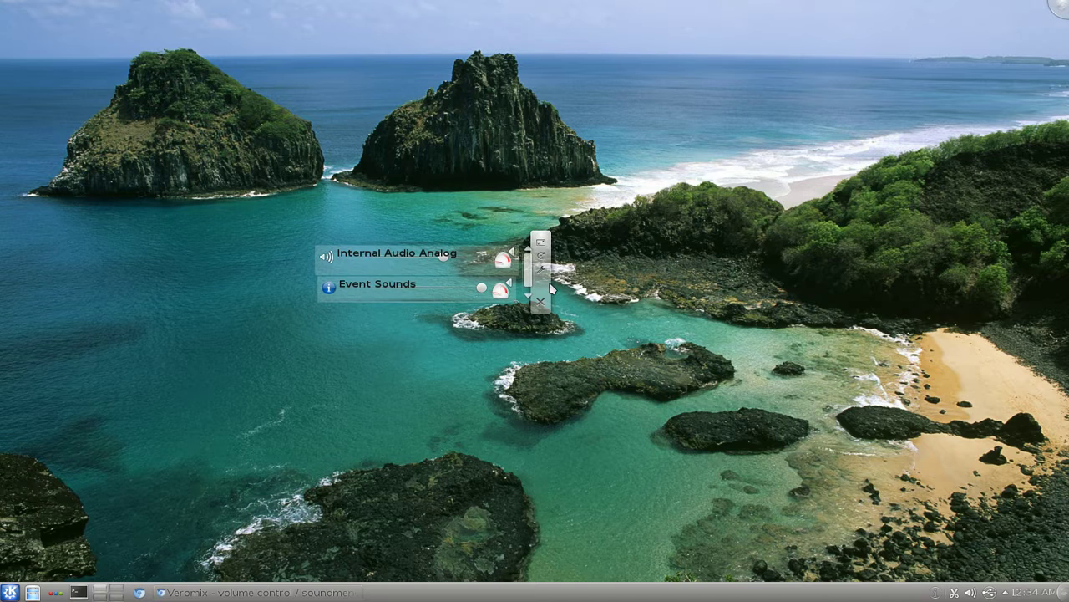
pyautogui.moveTo(549, 254); pyautogui.dragTo(933, 593)
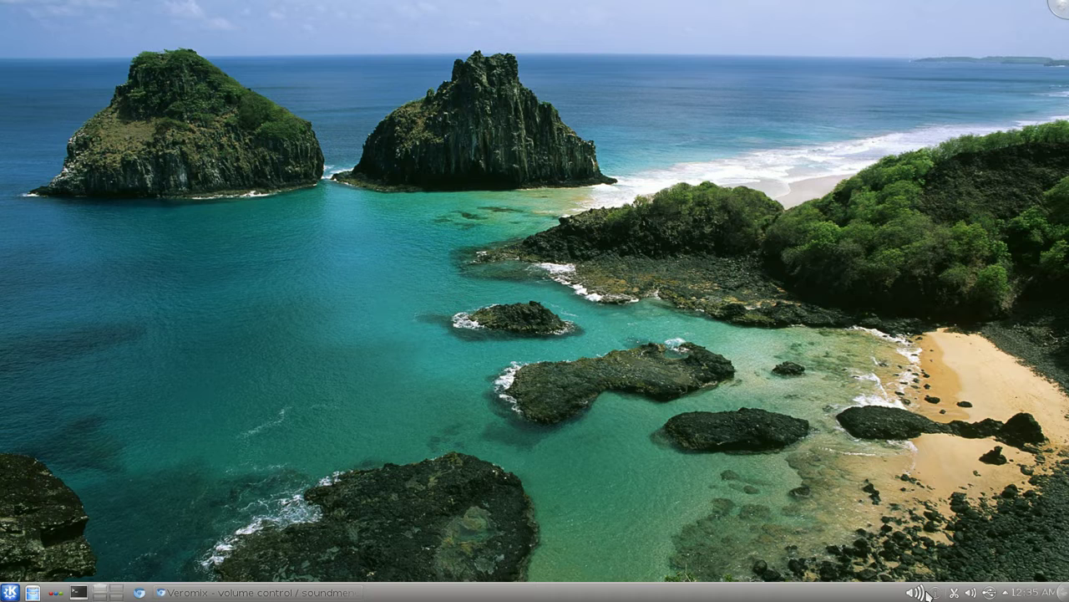
pyautogui.click(917, 594)
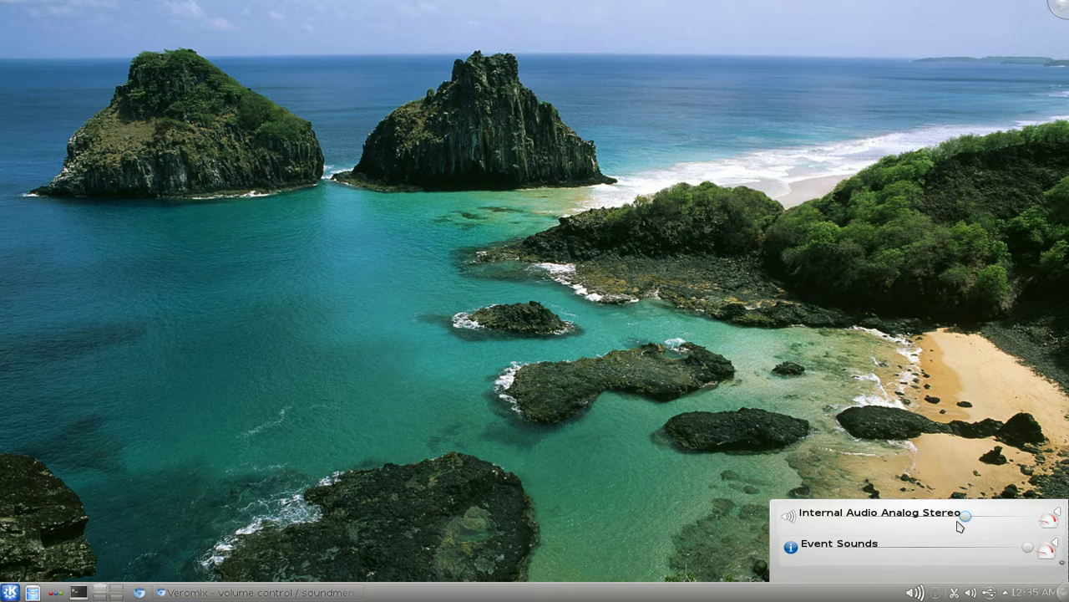
pyautogui.click(937, 454)
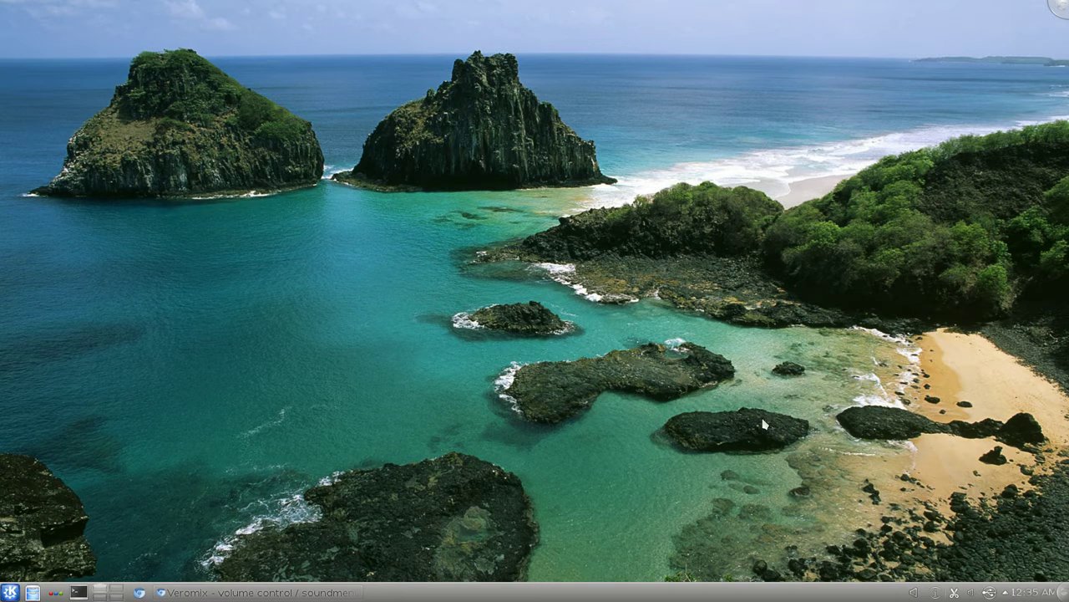
# Start cmus in the drop-down terminal playing the first library track, then check the Veromix popup
pyautogui.press('F12')
pyautogui.hotkey('shift', 'Right')
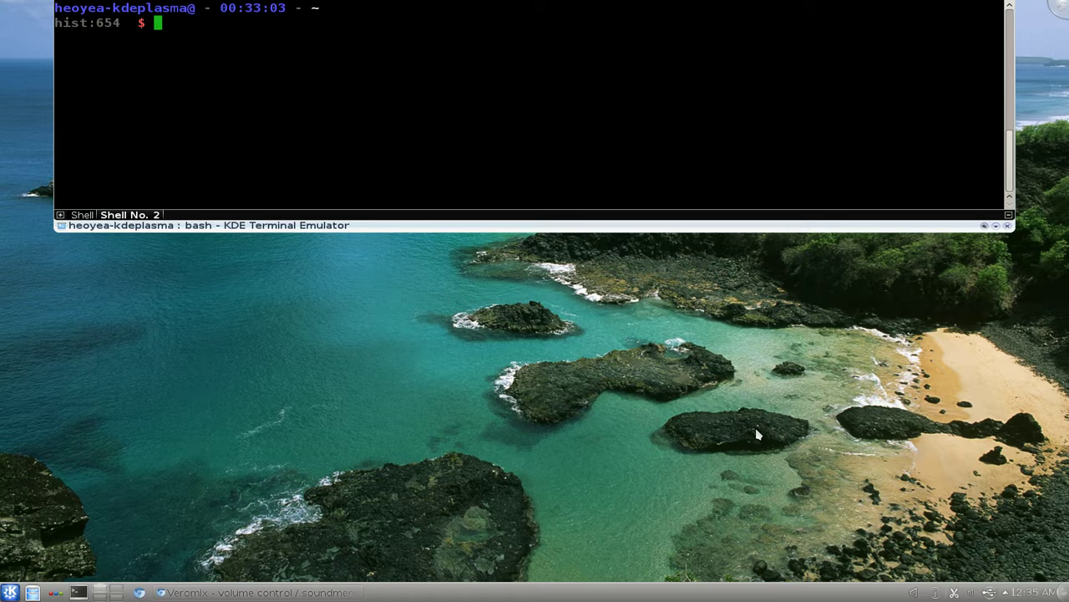
pyautogui.write('cmus')
pyautogui.press('Return')
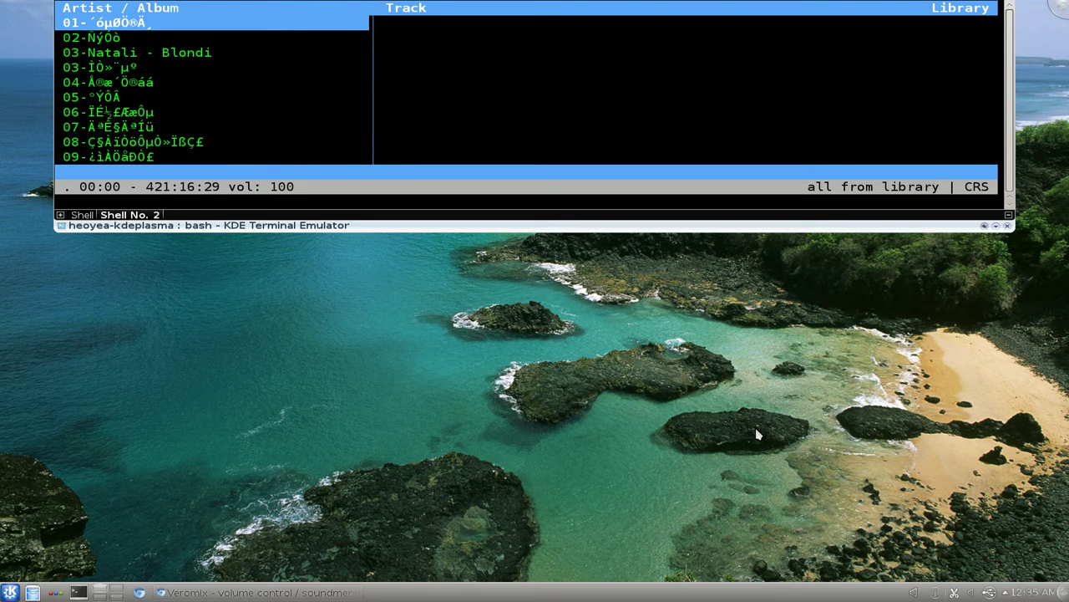
pyautogui.press('2')
pyautogui.press('Return')
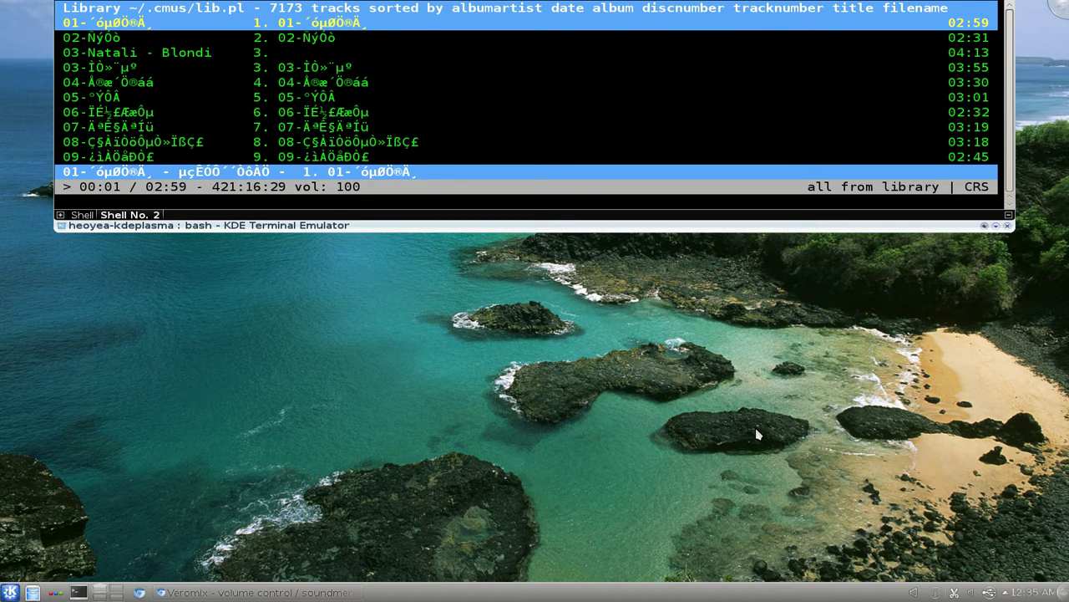
pyautogui.press('F12')
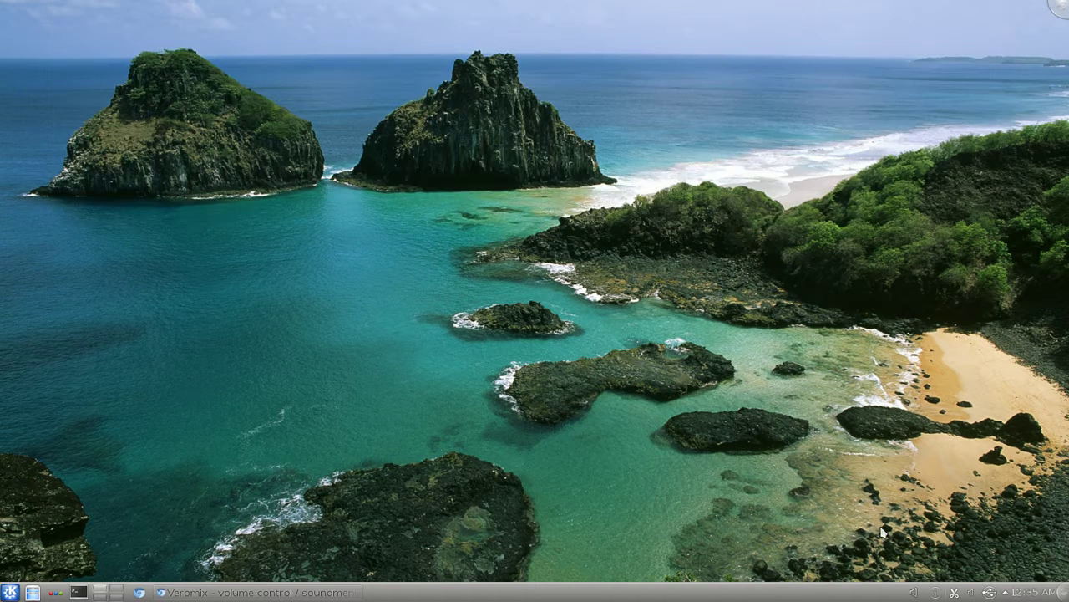
pyautogui.click(916, 593)
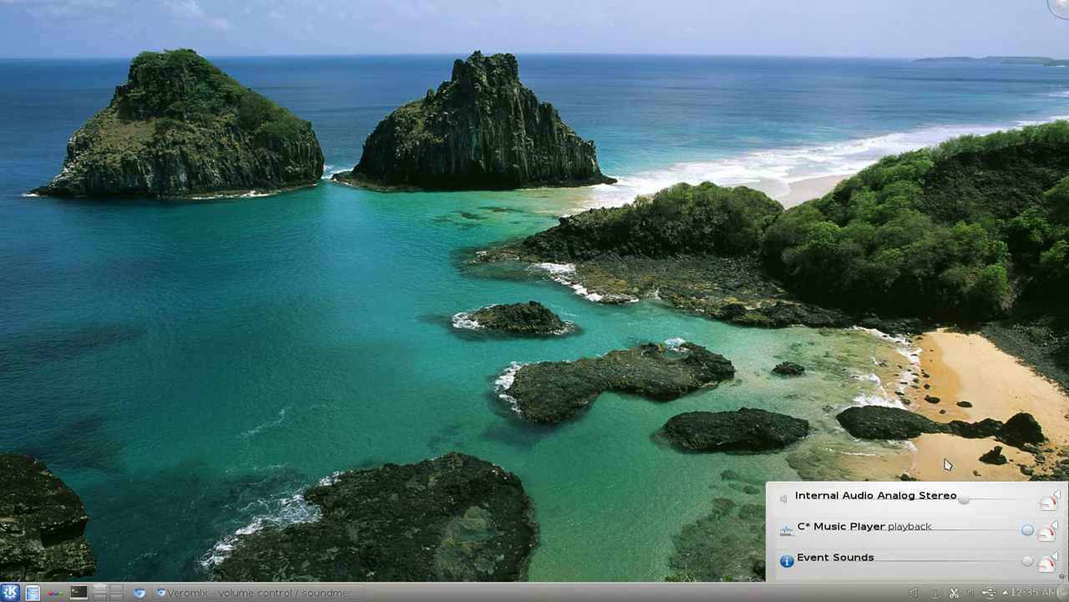
pyautogui.click(945, 460)
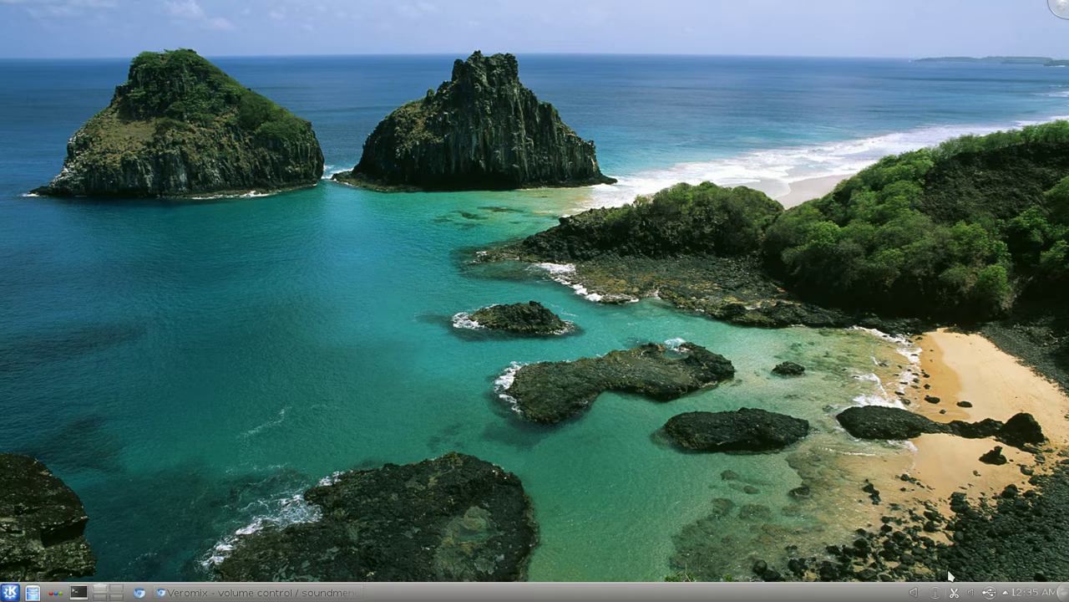
# In Veromix Settings, tick Use tabs and clear Show meter, previewing the popup's new layout
pyautogui.rightClick(913, 595)
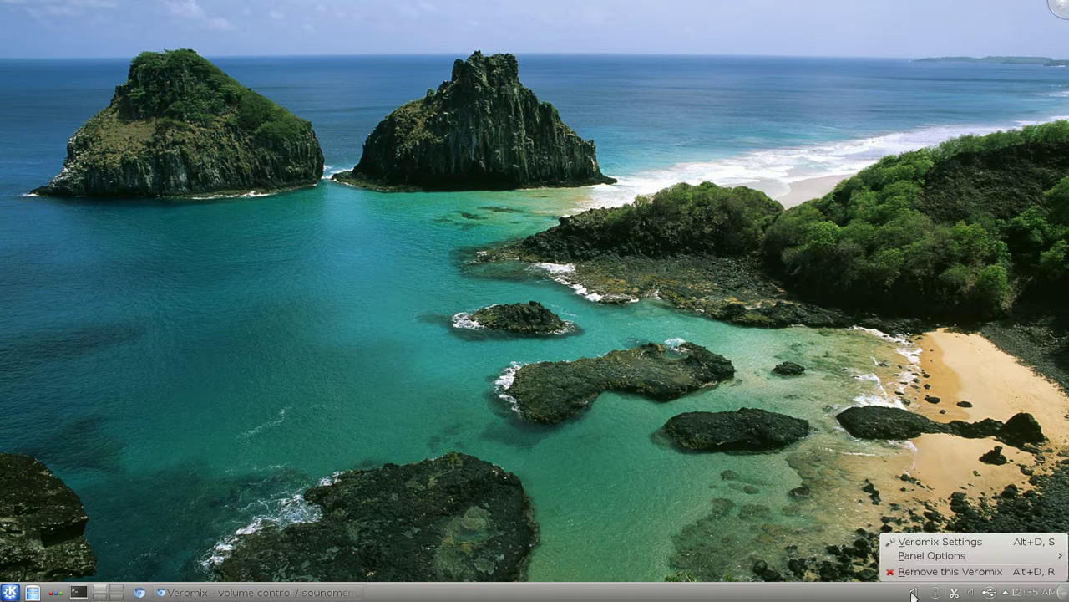
pyautogui.click(928, 541)
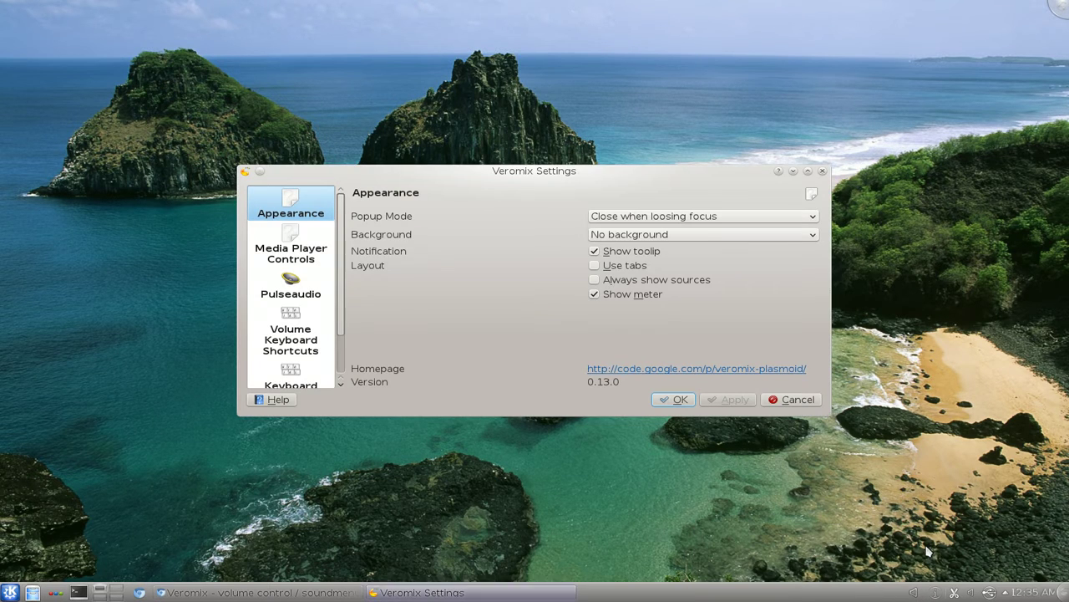
pyautogui.click(594, 265)
pyautogui.click(595, 295)
pyautogui.click(916, 592)
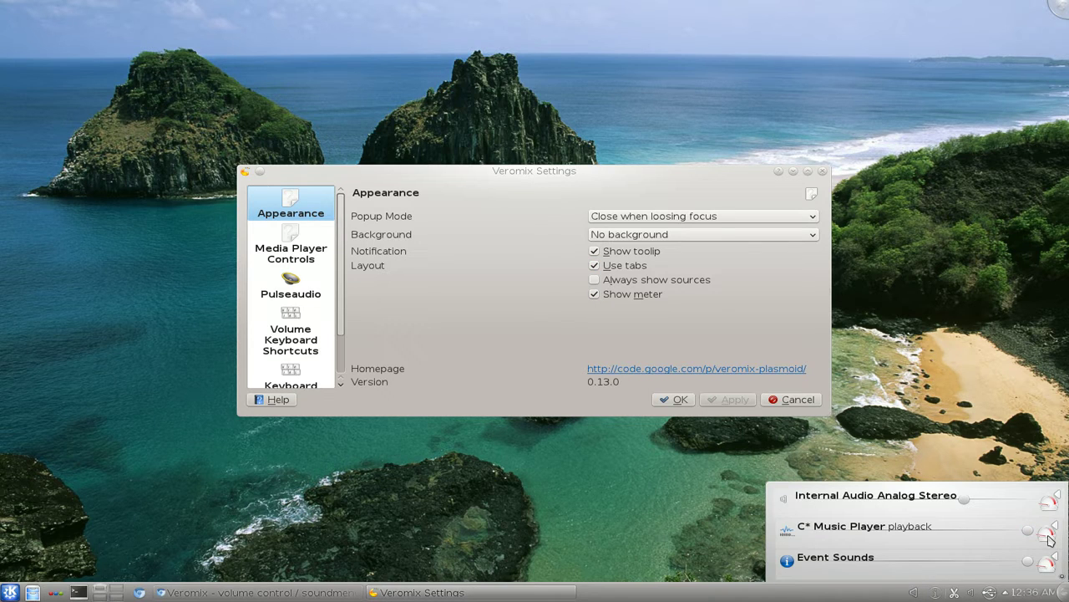
pyautogui.click(580, 347)
pyautogui.click(594, 294)
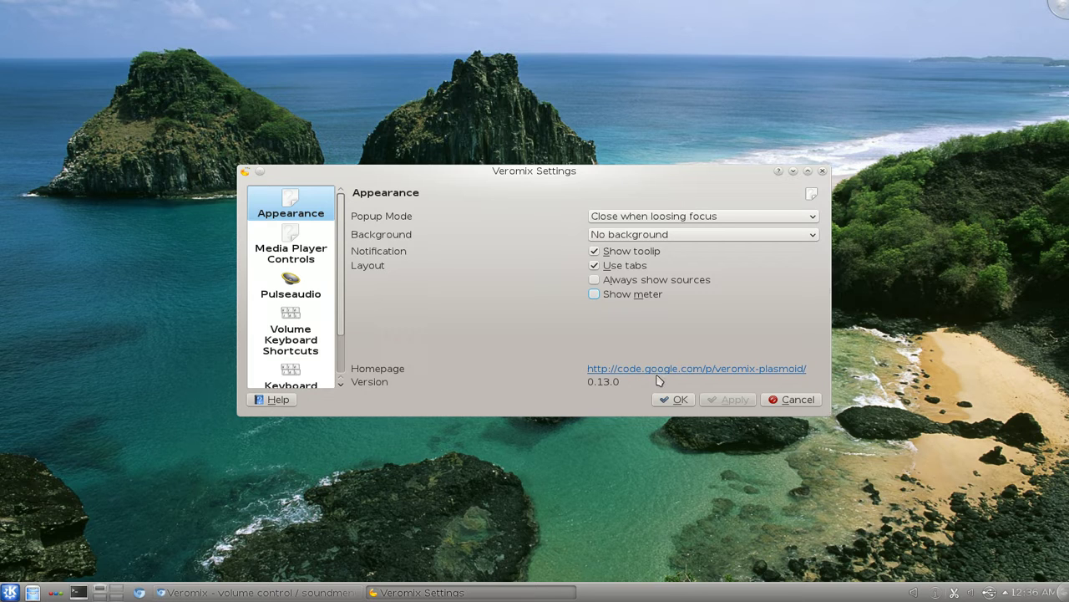
pyautogui.click(674, 399)
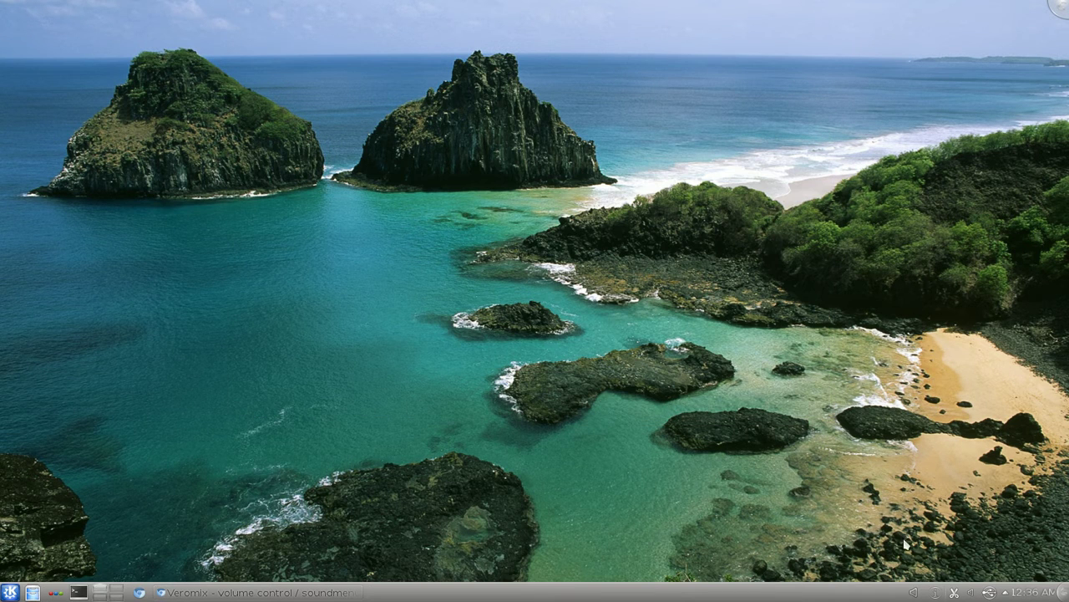
pyautogui.click(916, 590)
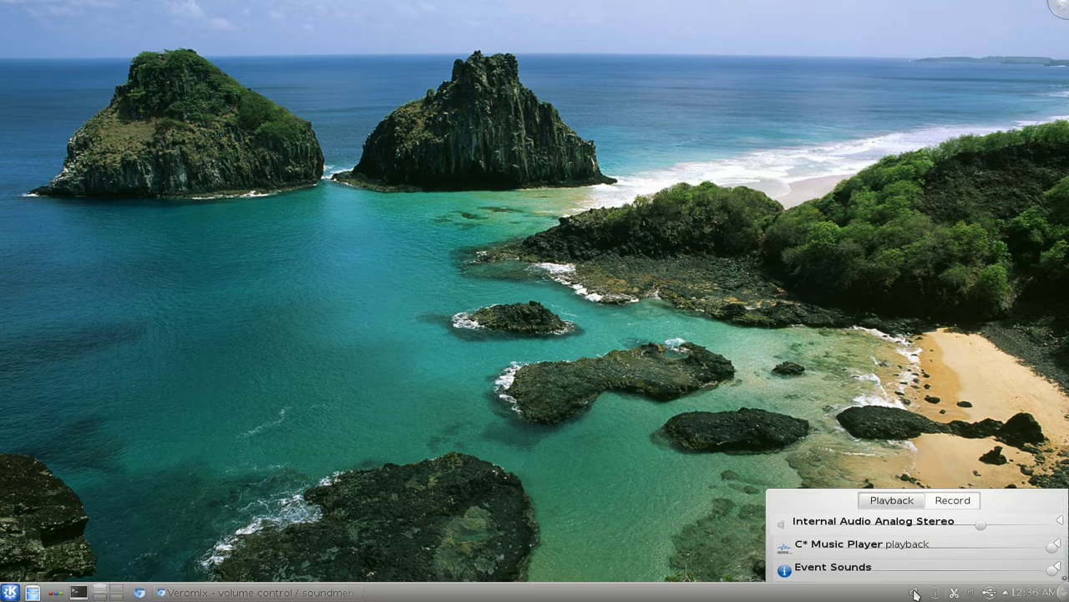
pyautogui.click(940, 505)
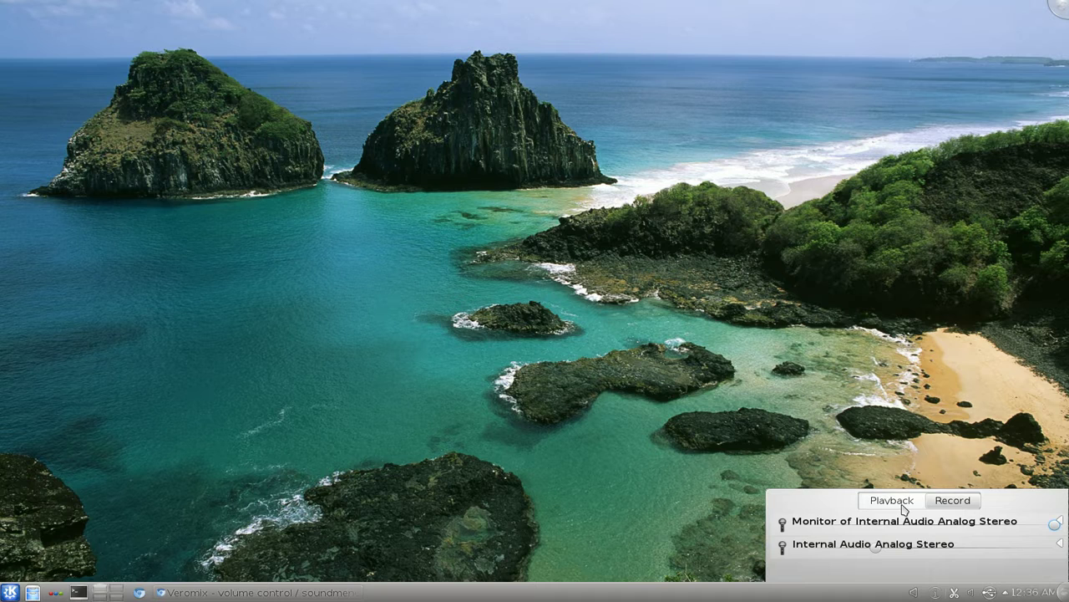
pyautogui.click(903, 505)
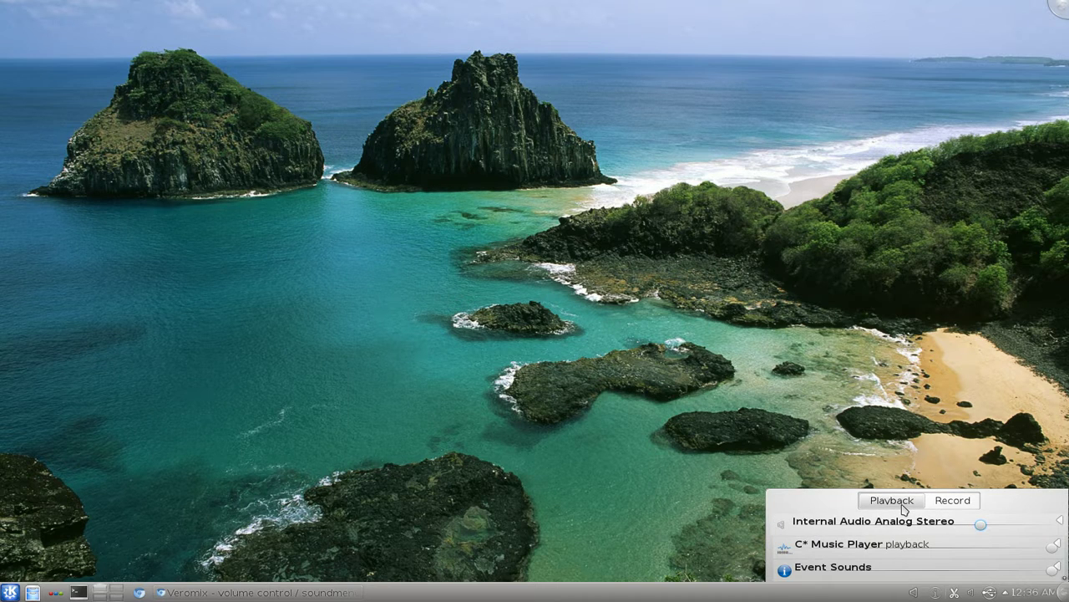
pyautogui.click(1062, 522)
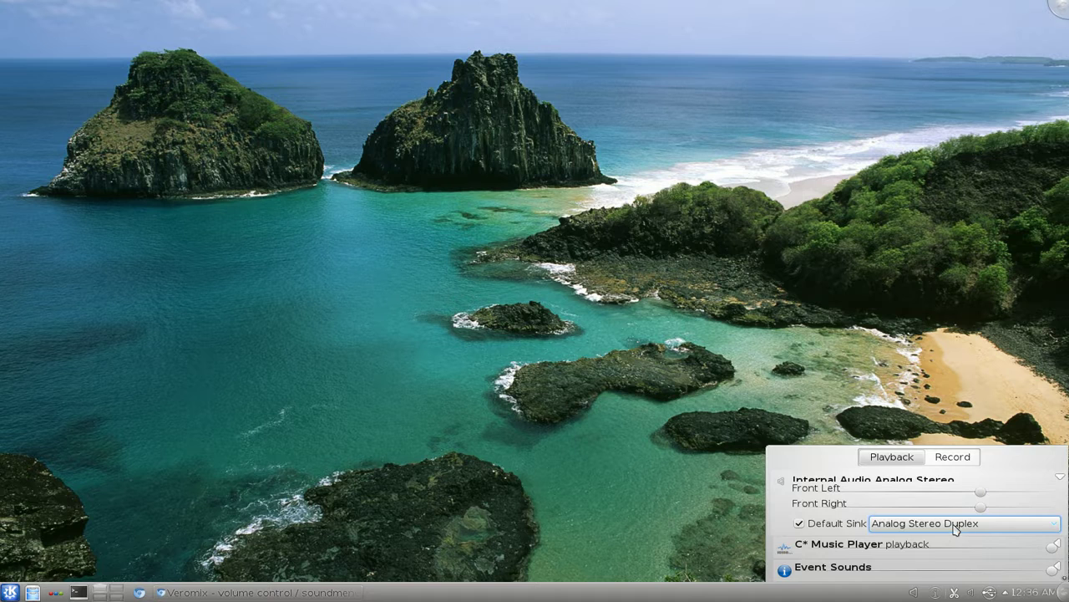
pyautogui.click(955, 526)
pyautogui.click(955, 527)
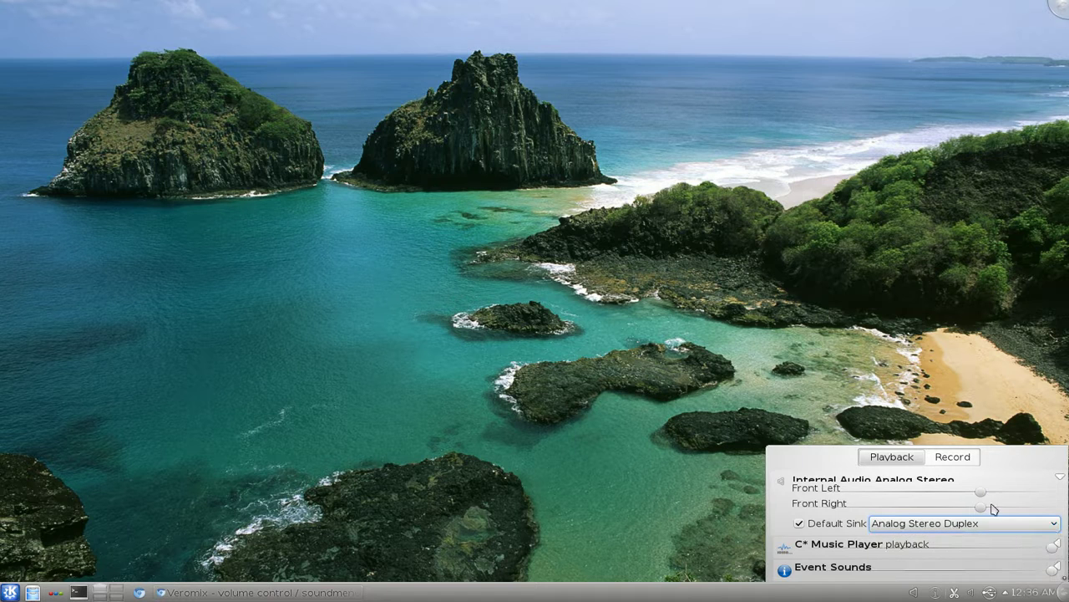
pyautogui.click(1059, 477)
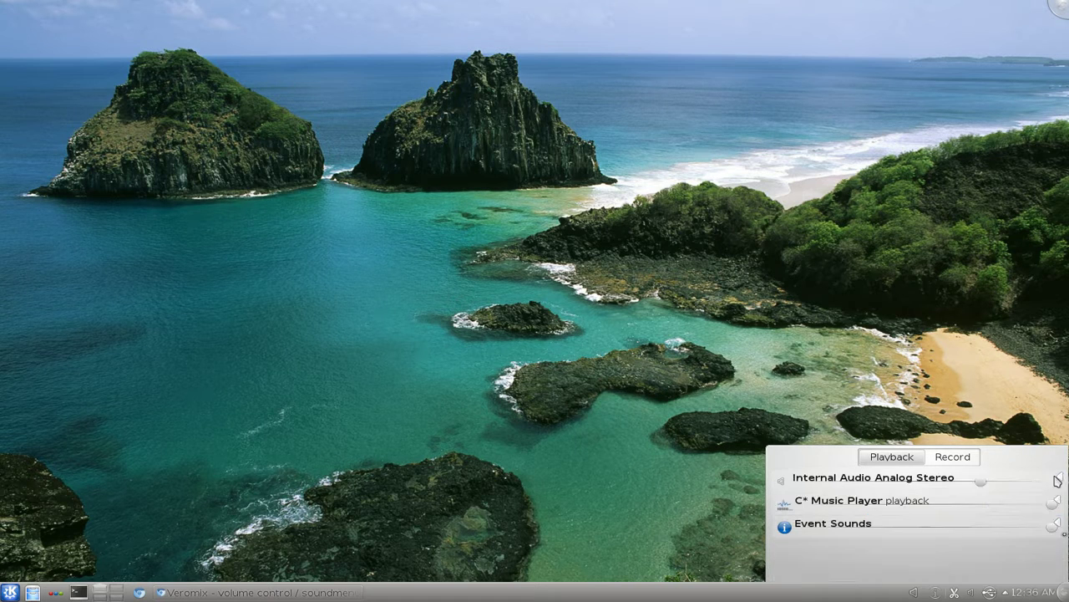
pyautogui.click(997, 406)
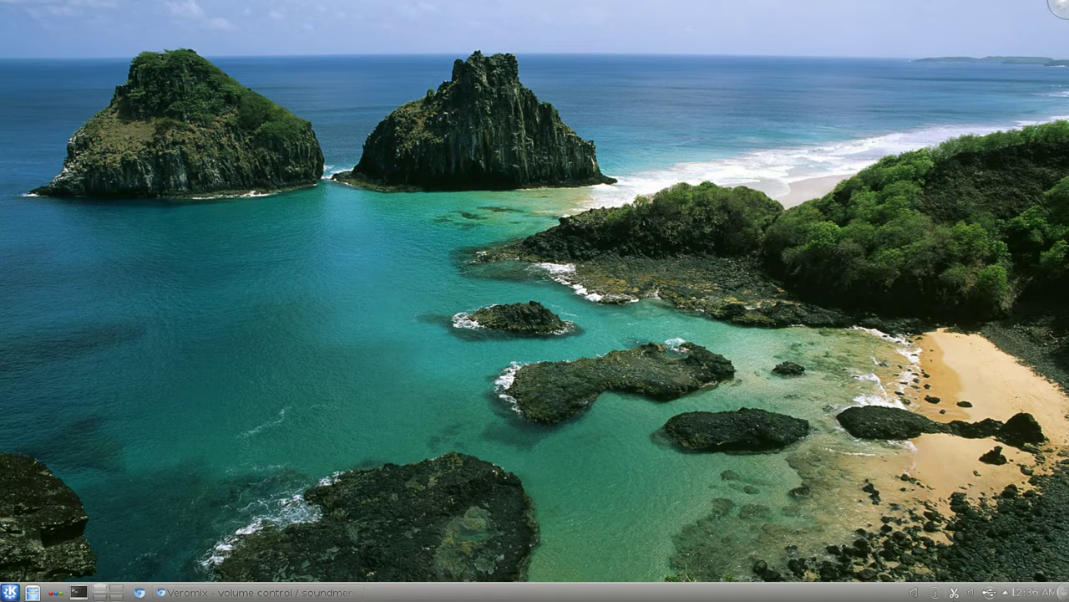
pyautogui.rightClick(918, 594)
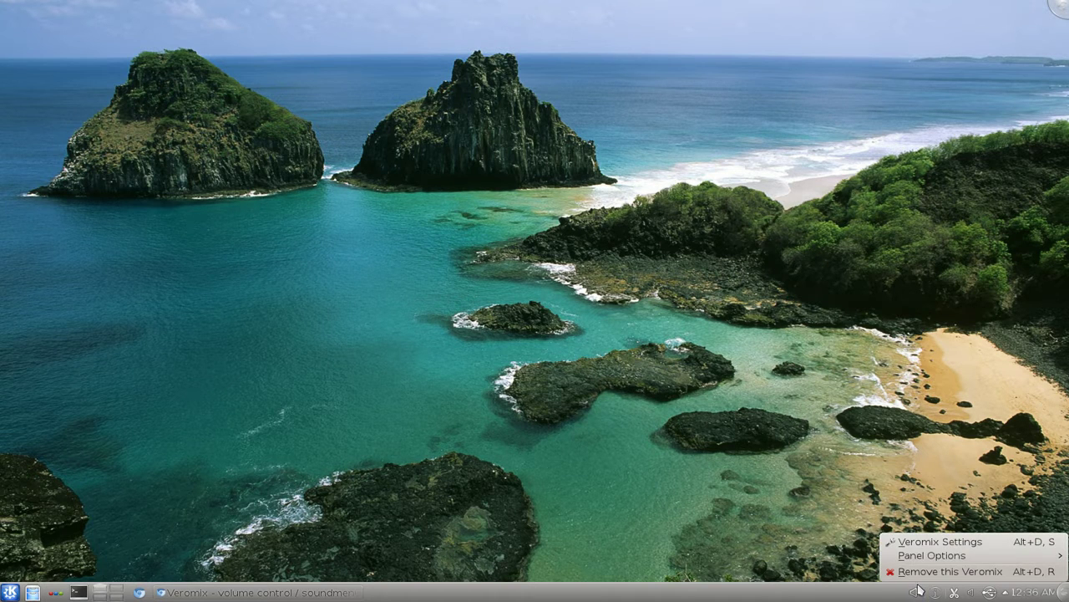
pyautogui.click(928, 542)
pyautogui.click(303, 255)
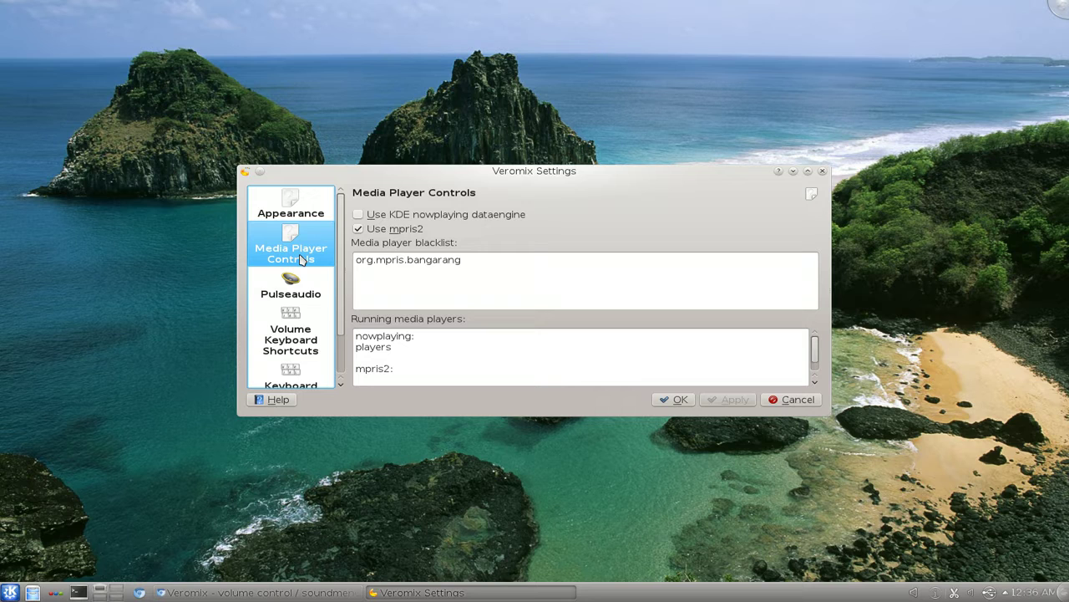
pyautogui.click(299, 290)
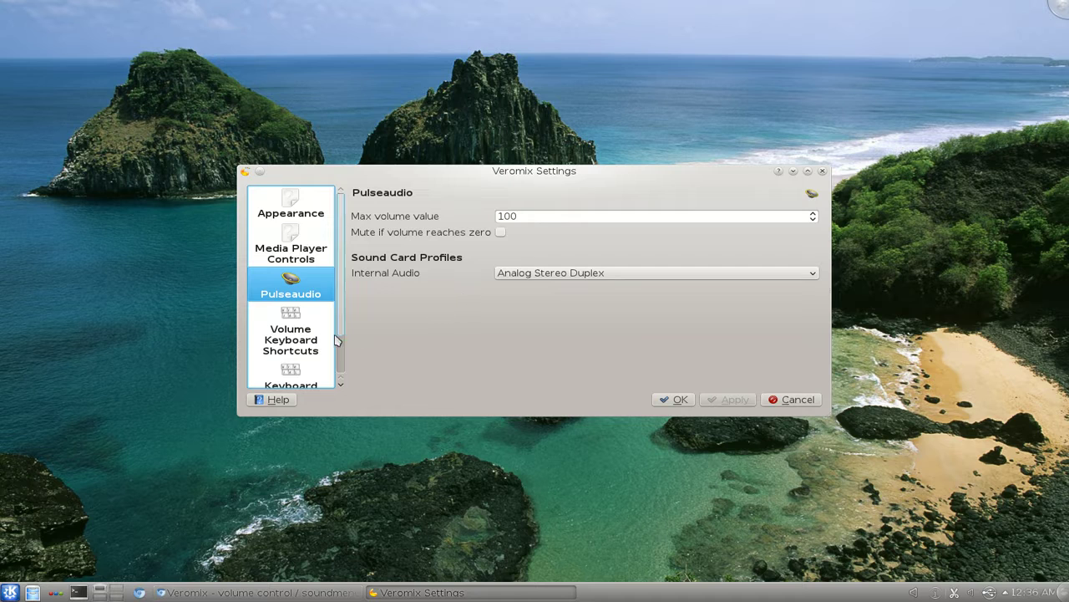
pyautogui.click(308, 341)
pyautogui.scroll(-1, 284, 349)
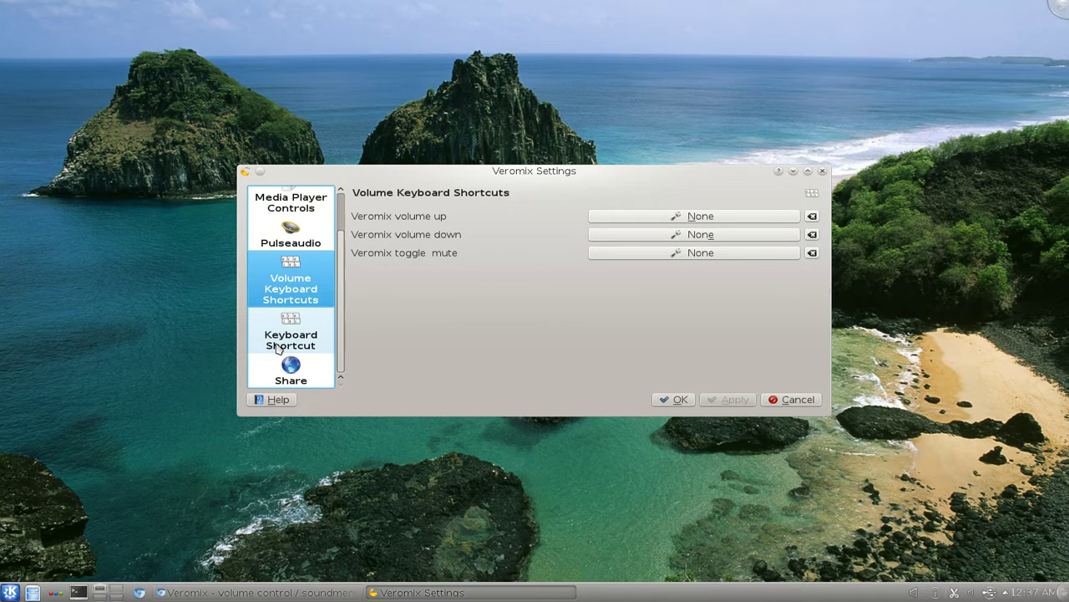
pyautogui.click(285, 347)
pyautogui.click(304, 380)
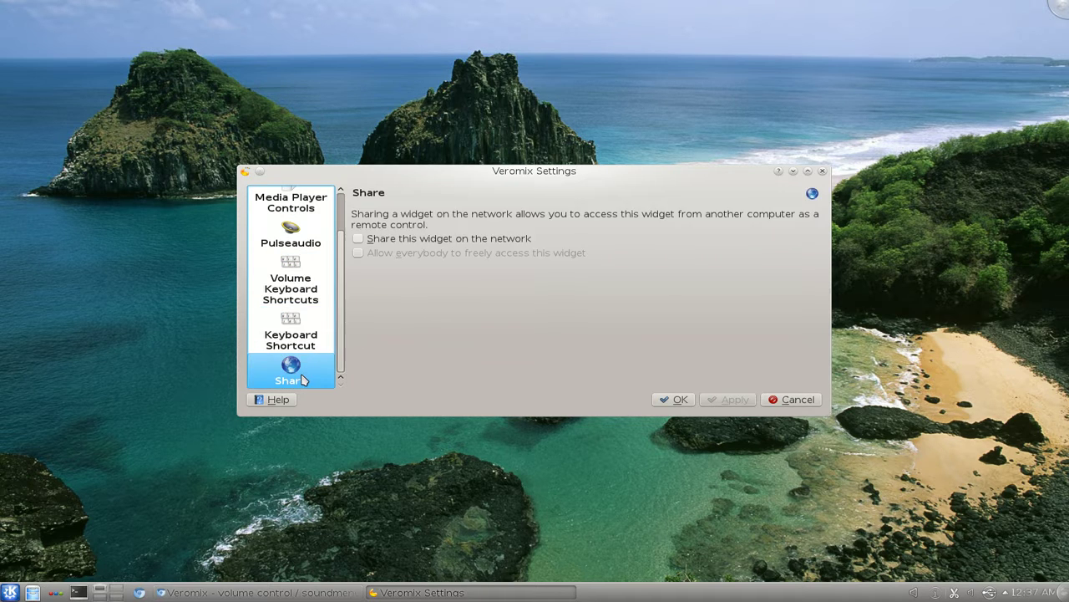
pyautogui.scroll(2, 291, 284)
pyautogui.click(289, 209)
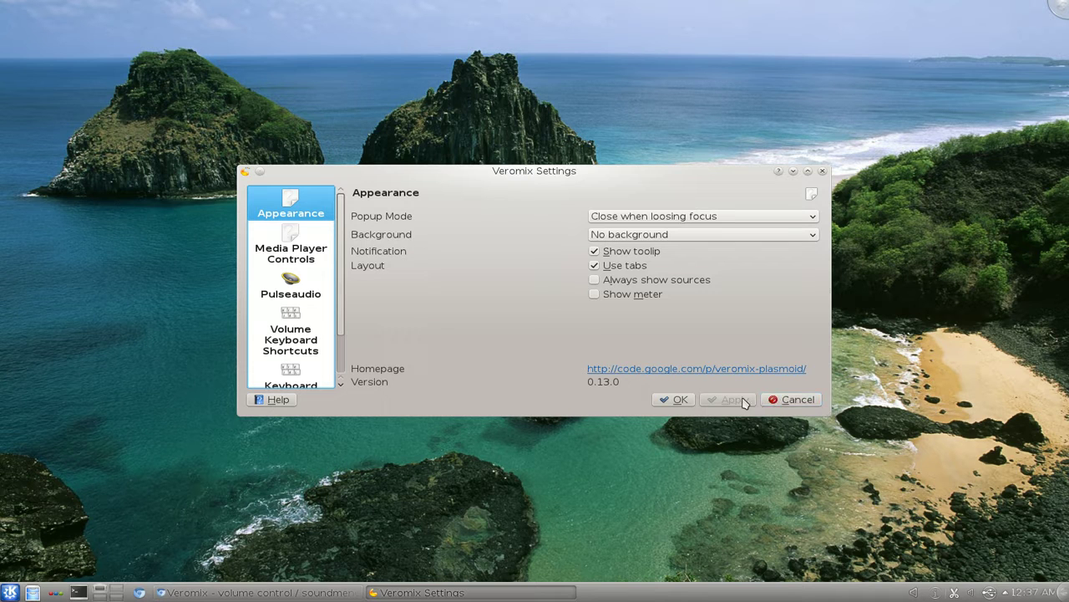
pyautogui.click(678, 399)
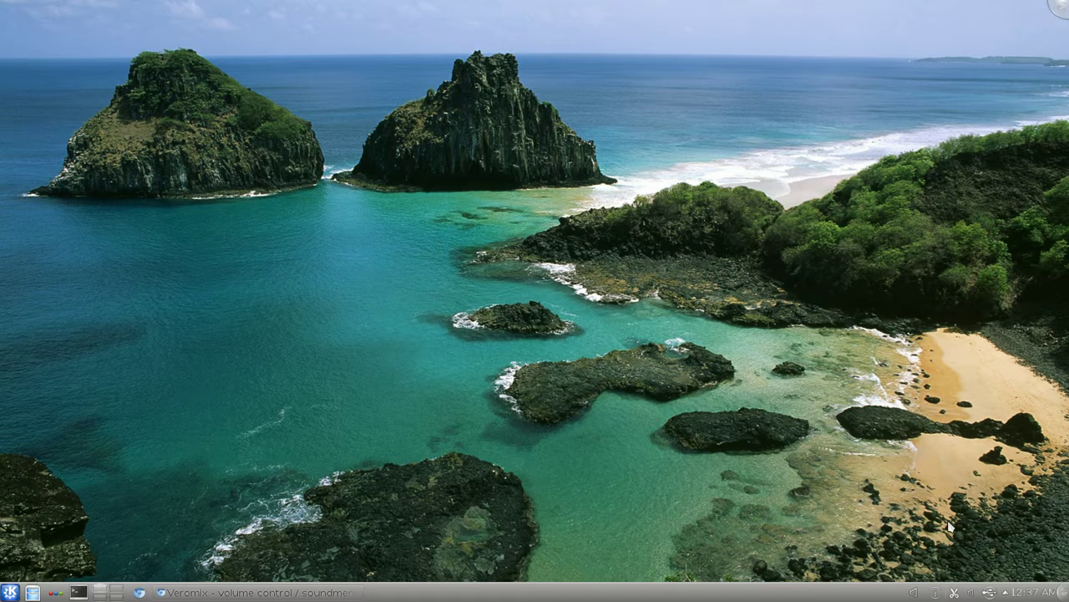
pyautogui.click(971, 593)
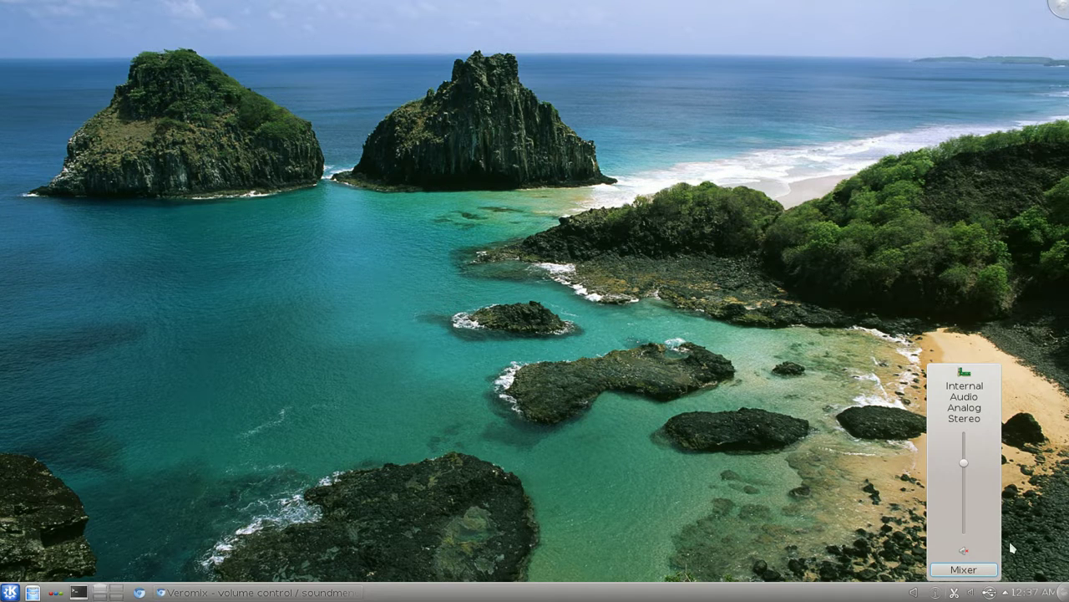
pyautogui.click(949, 571)
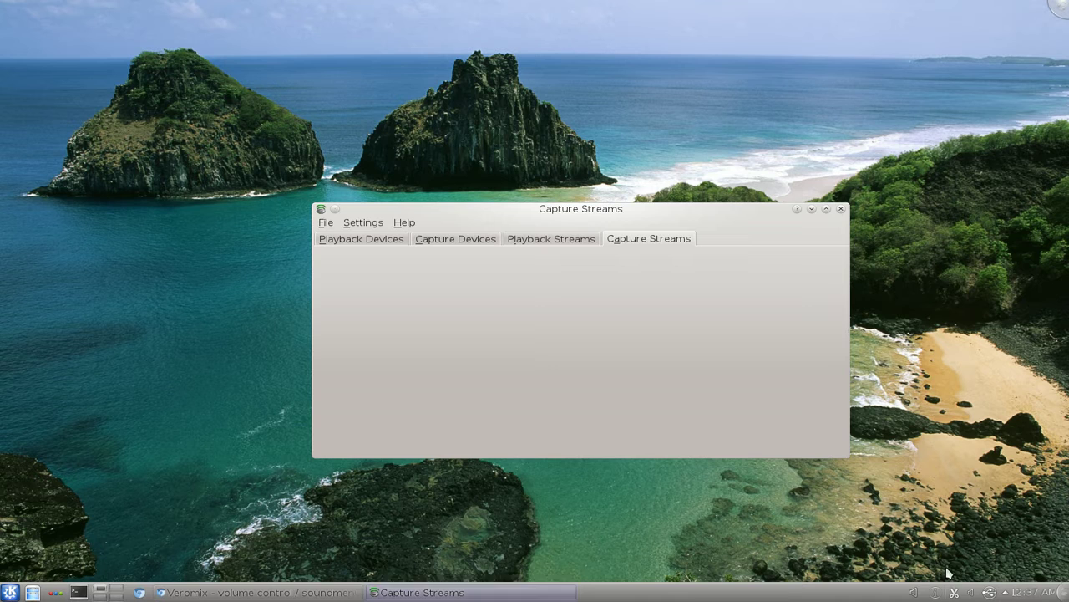
pyautogui.click(839, 210)
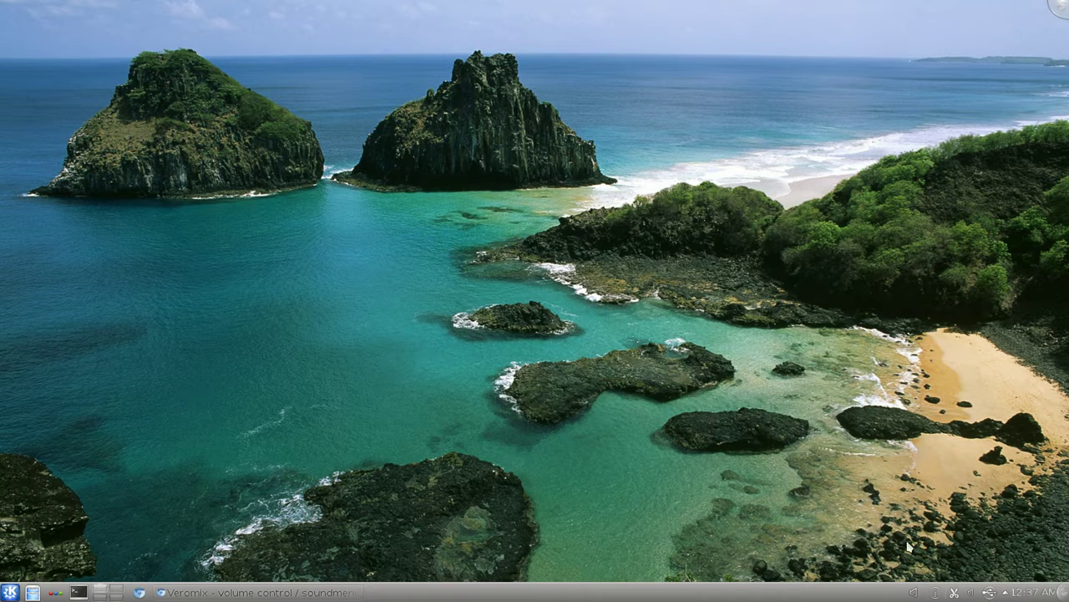
pyautogui.click(916, 592)
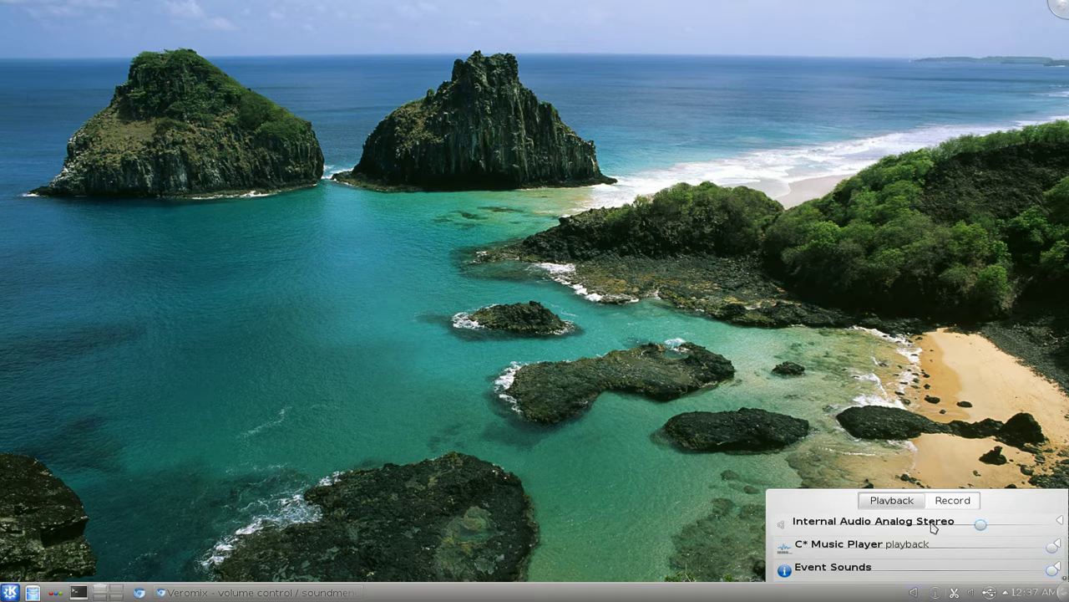
pyautogui.click(949, 502)
pyautogui.click(901, 505)
pyautogui.click(945, 399)
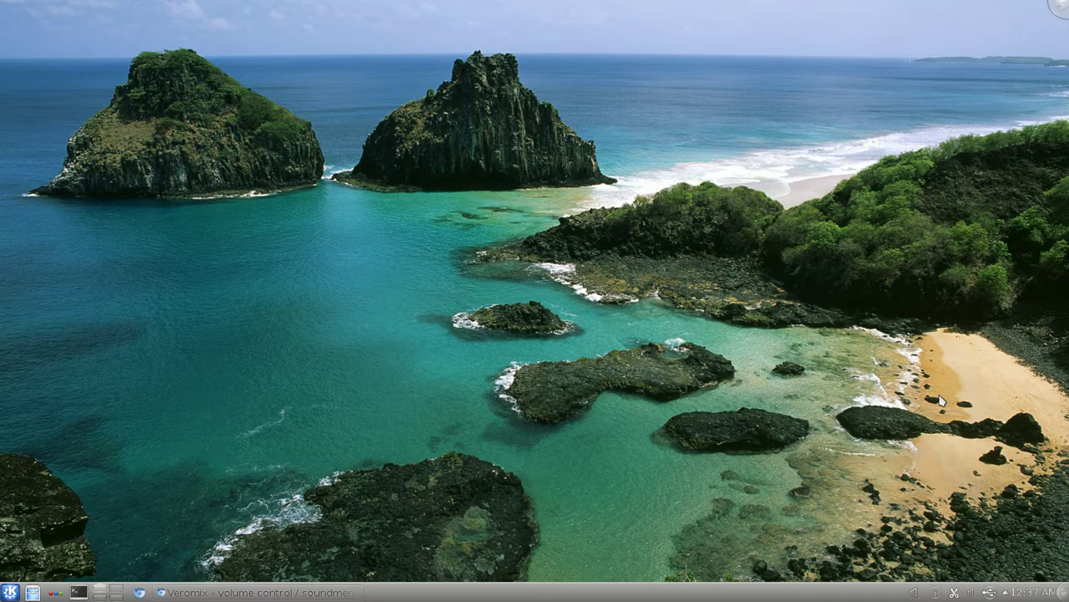